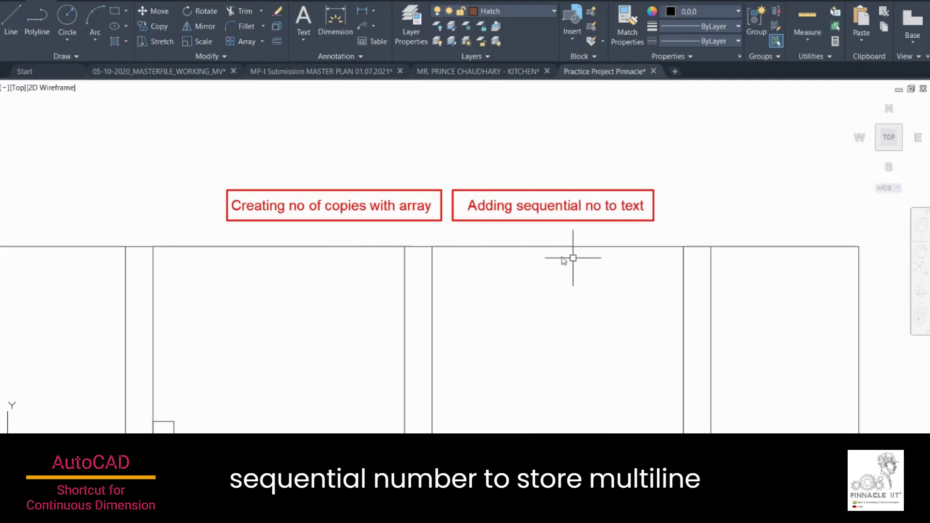
# Bring the site plan into view and select the small plot rectangle above the road.
pyautogui.scroll(-3, 571, 258)
pyautogui.moveTo(554, 266)
pyautogui.mouseDown(button='middle')
pyautogui.moveTo(549, 292)
pyautogui.moveTo(546, 226)
pyautogui.mouseUp(button='middle')
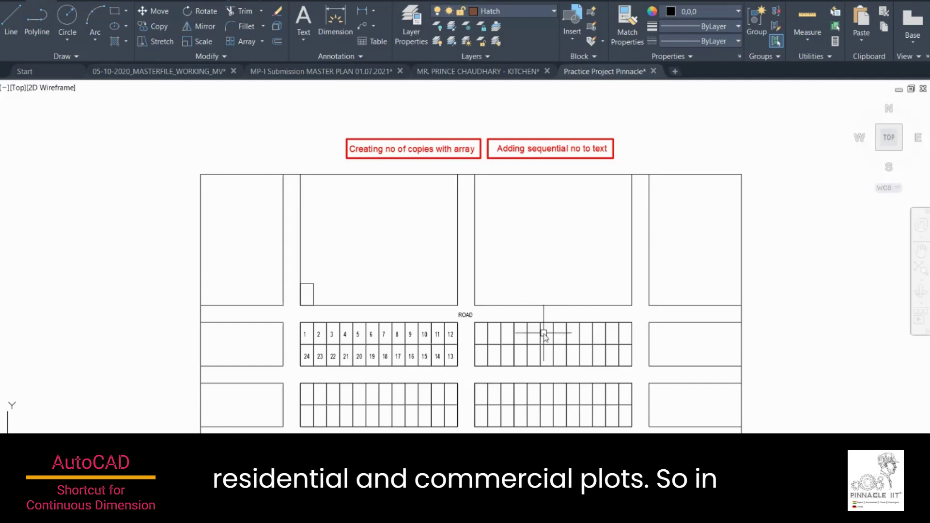
pyautogui.moveTo(543, 333); pyautogui.dragTo(536, 253, button='middle')
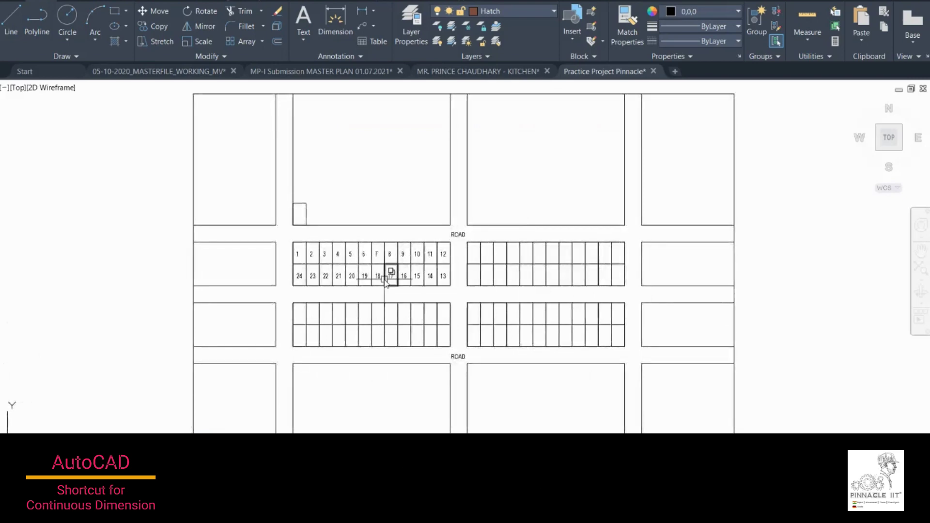
pyautogui.scroll(2, 449, 271)
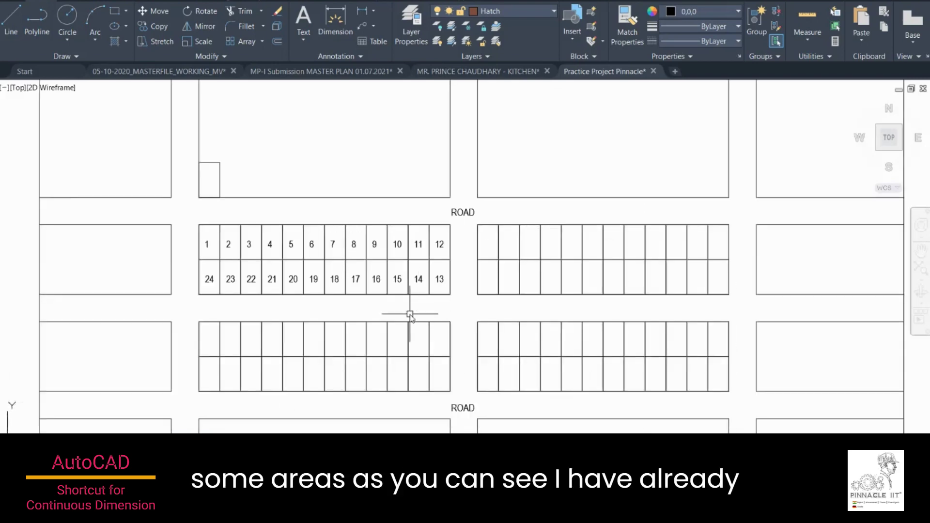
pyautogui.moveTo(410, 314)
pyautogui.mouseDown(button='middle')
pyautogui.moveTo(425, 257)
pyautogui.moveTo(402, 381)
pyautogui.mouseUp(button='middle')
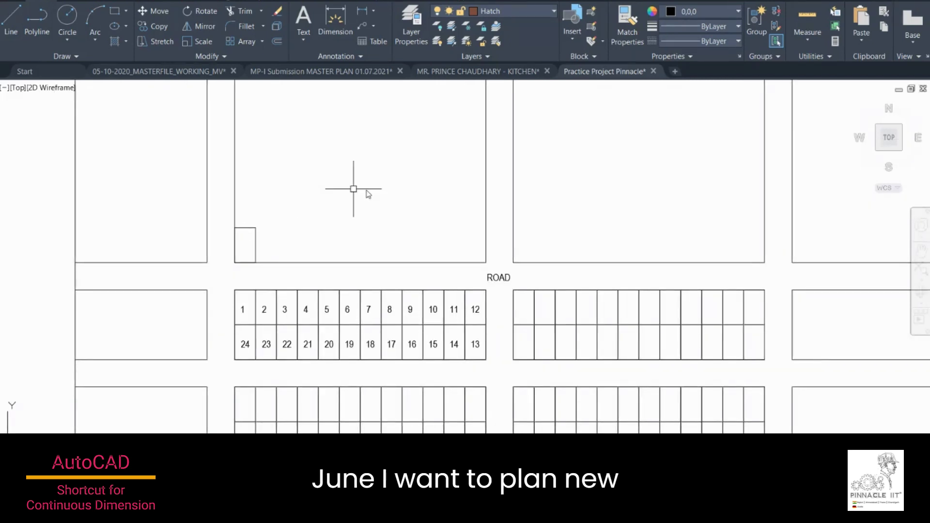
pyautogui.moveTo(375, 189); pyautogui.dragTo(390, 249, button='middle')
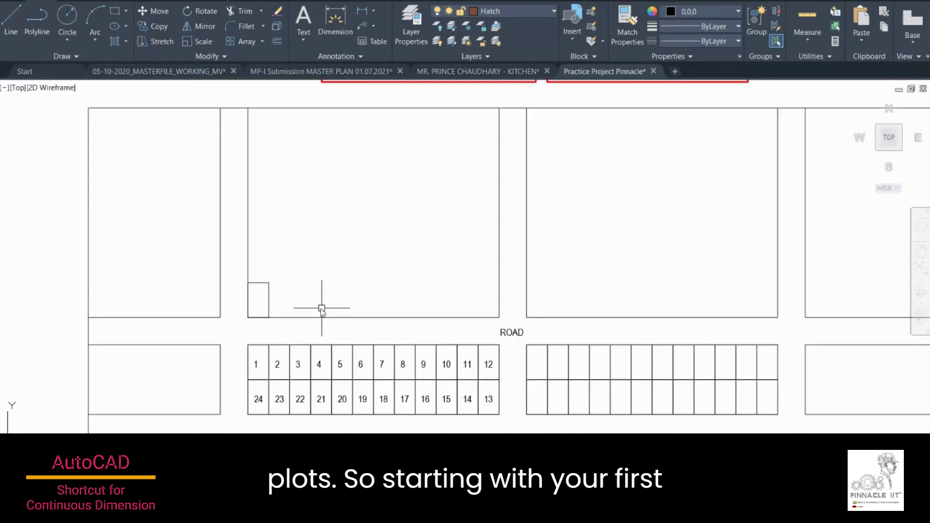
pyautogui.moveTo(417, 313); pyautogui.dragTo(420, 278, button='middle')
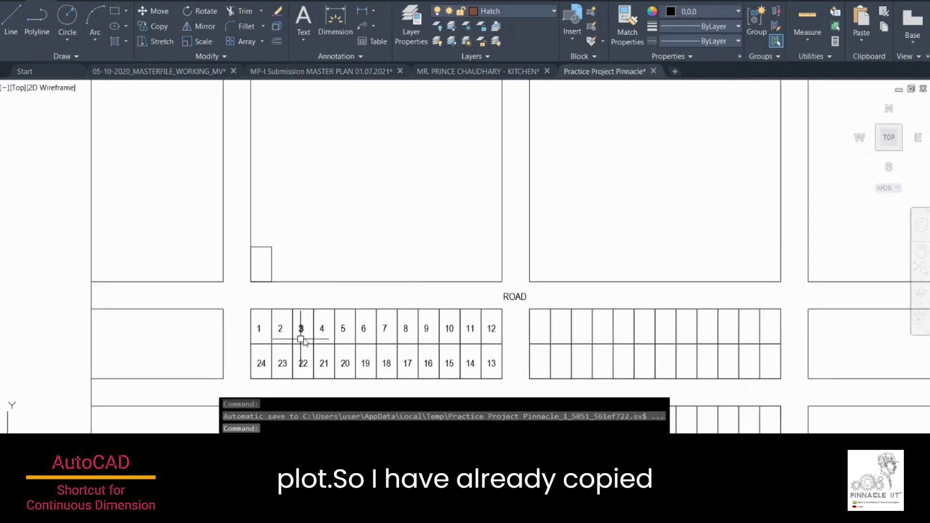
pyautogui.moveTo(278, 358); pyautogui.dragTo(303, 306, button='middle')
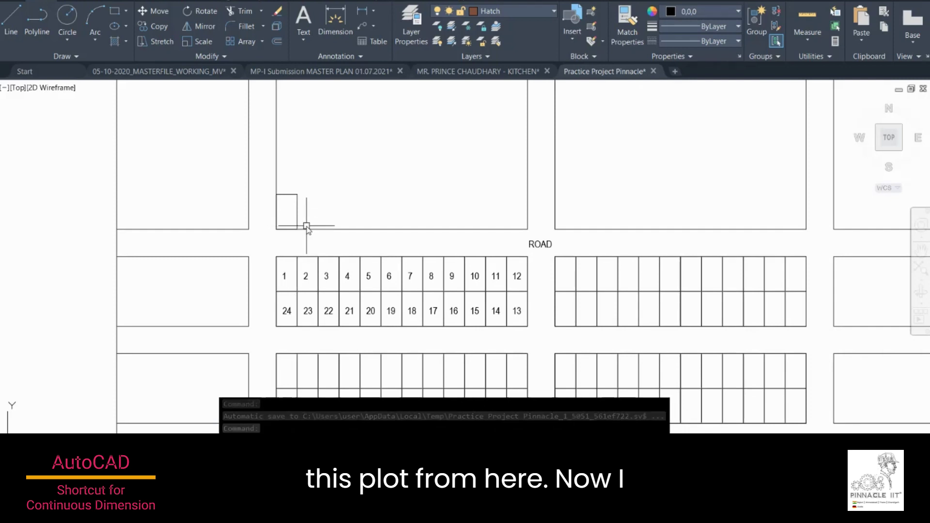
pyautogui.moveTo(304, 229); pyautogui.dragTo(286, 265, button='middle')
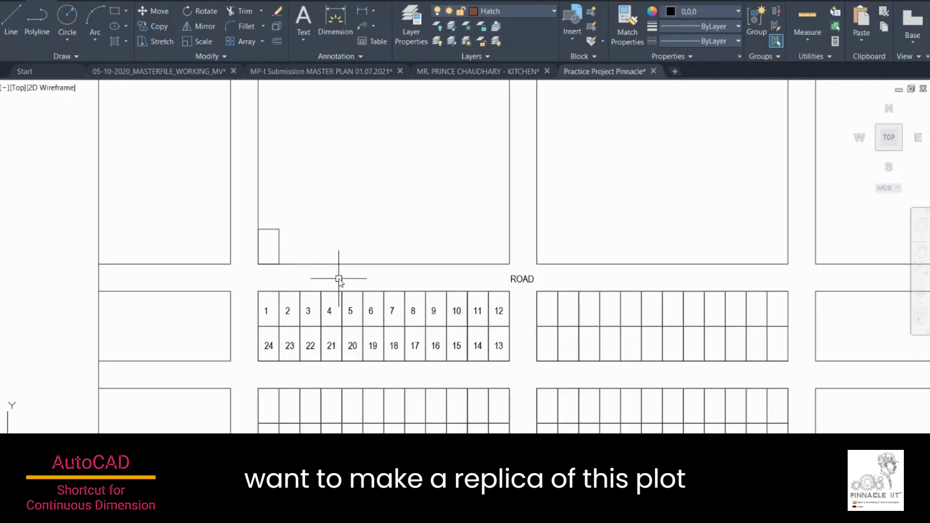
pyautogui.moveTo(405, 242); pyautogui.dragTo(368, 247, button='middle')
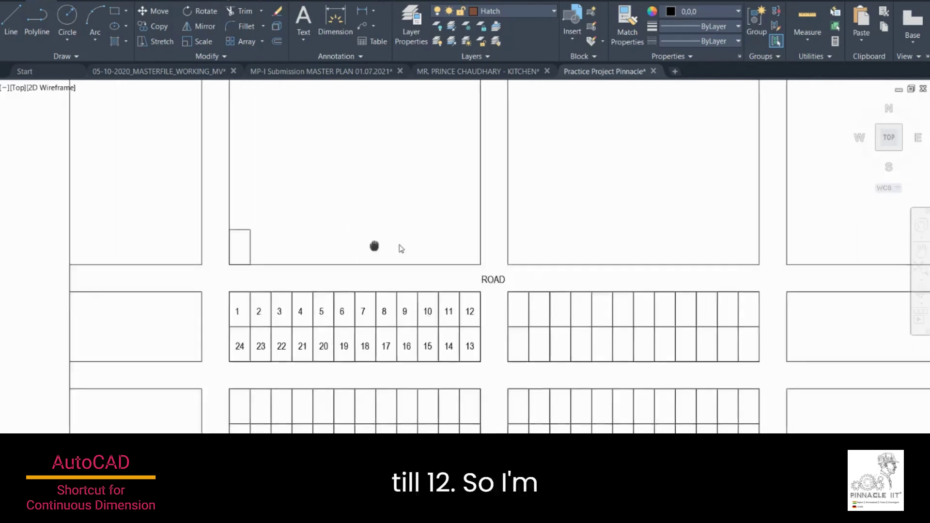
pyautogui.click(241, 237)
pyautogui.moveTo(284, 239); pyautogui.dragTo(326, 228, button='middle')
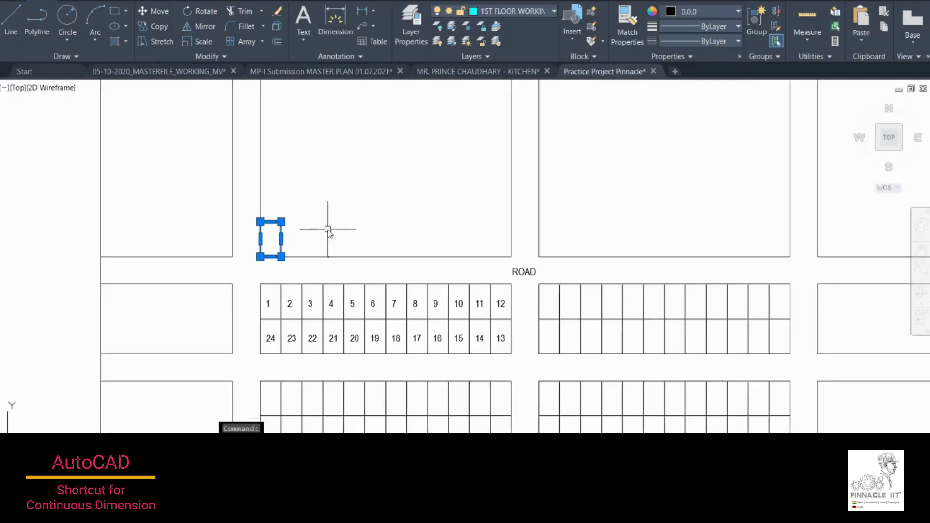
# Copy the small plot from its bottom-left corner as a 12-item array along the road.
pyautogui.write('c')
pyautogui.press('Return')
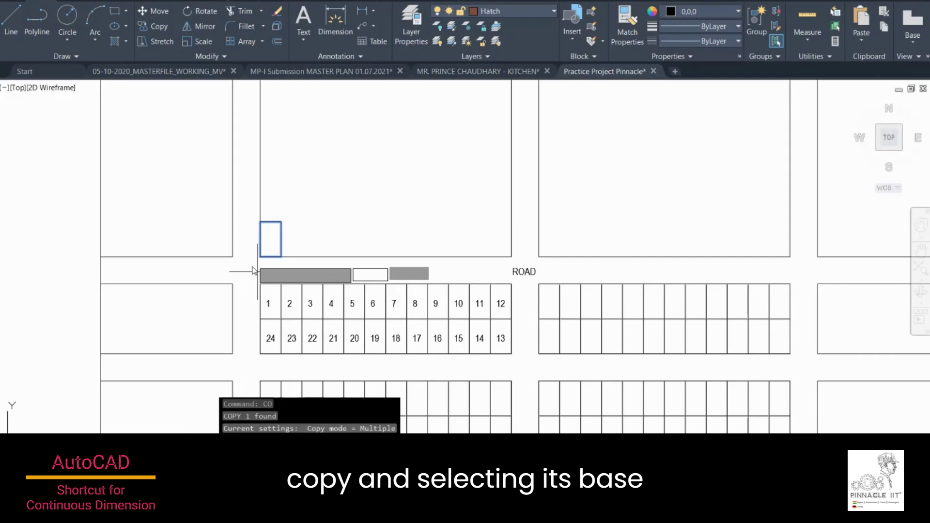
pyautogui.scroll(4, 253, 262)
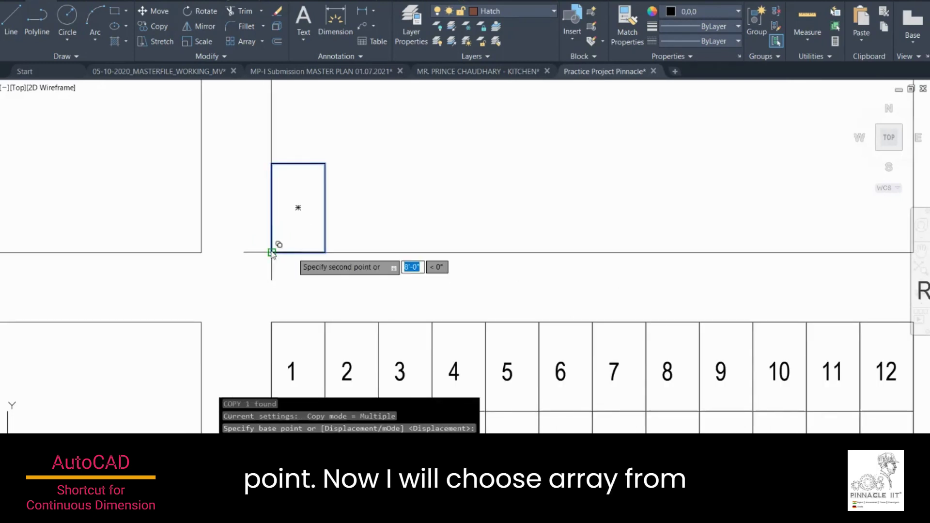
pyautogui.scroll(-2, 291, 255)
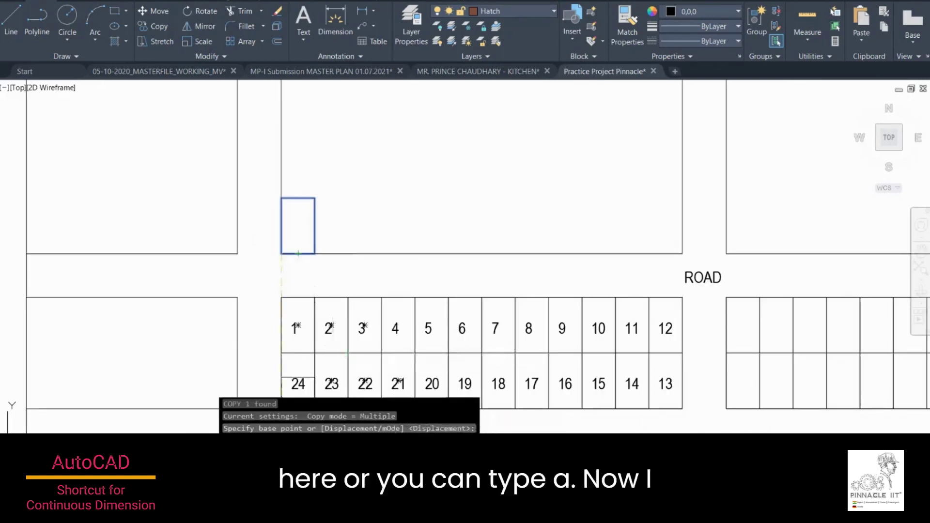
pyautogui.click(298, 254)
pyautogui.write('a')
pyautogui.press('Return')
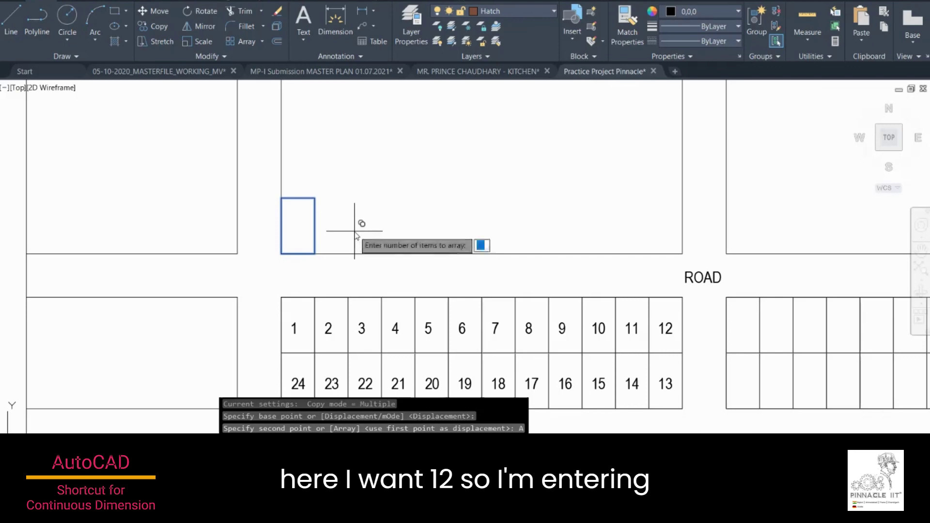
pyautogui.write('12')
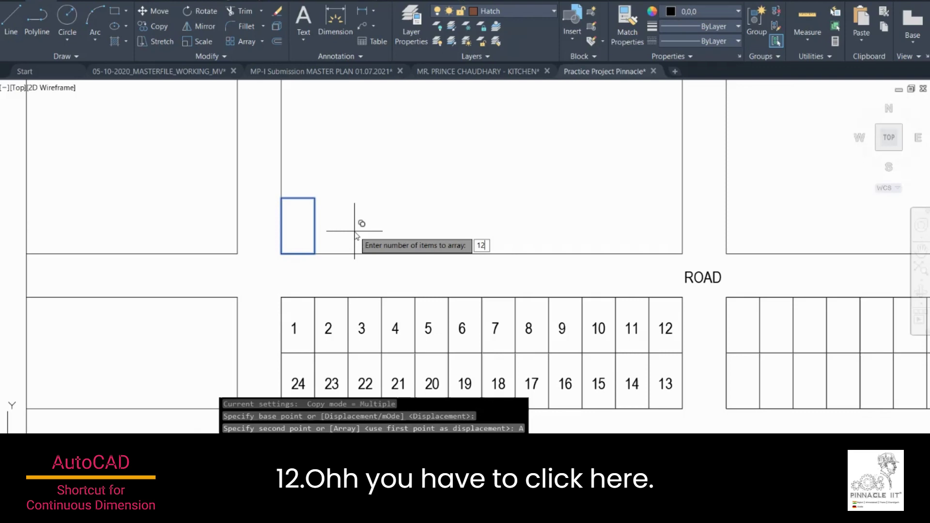
pyautogui.press('Return')
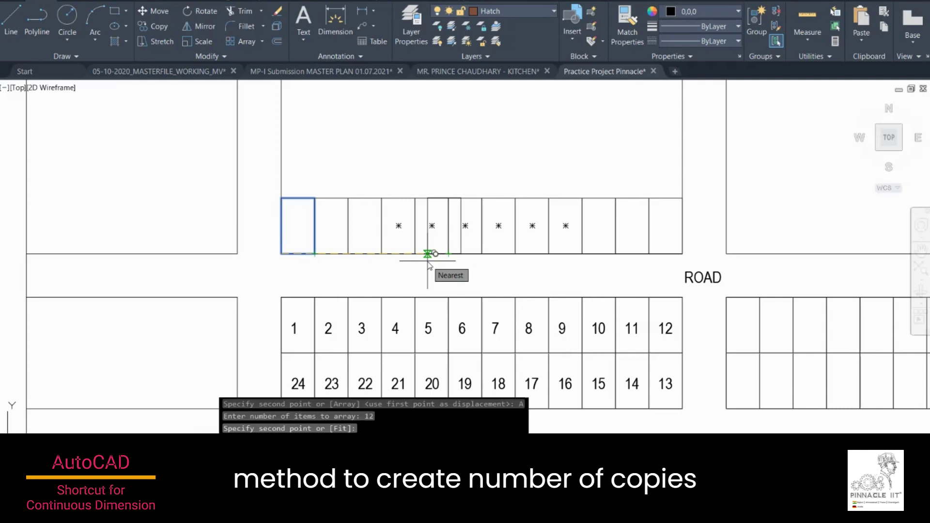
pyautogui.click(428, 261)
pyautogui.press('Escape')
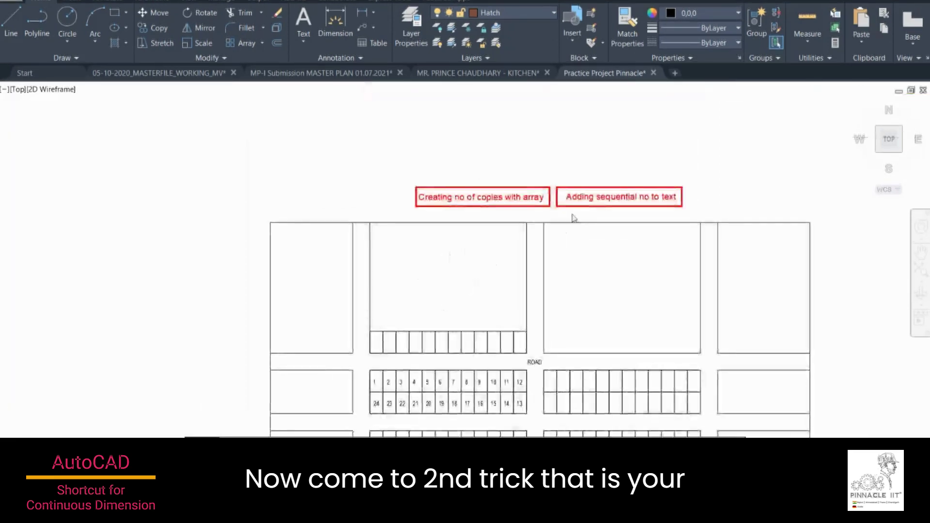
# Centre the numbered plots and select the number 1 label in plot 1.
pyautogui.scroll(2, 623, 208)
pyautogui.scroll(2, 624, 202)
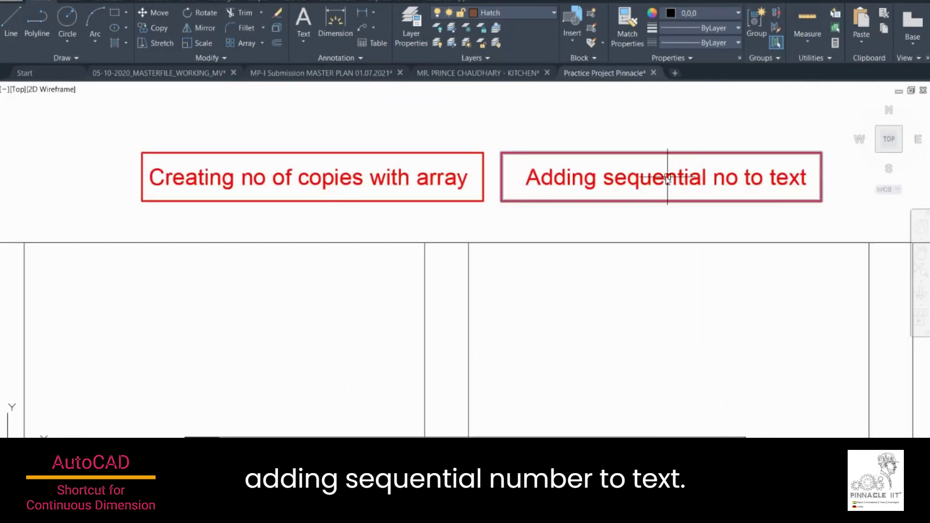
pyautogui.scroll(-2, 666, 194)
pyautogui.moveTo(633, 293); pyautogui.dragTo(620, 237, button='middle')
pyautogui.moveTo(464, 339); pyautogui.dragTo(521, 303, button='middle')
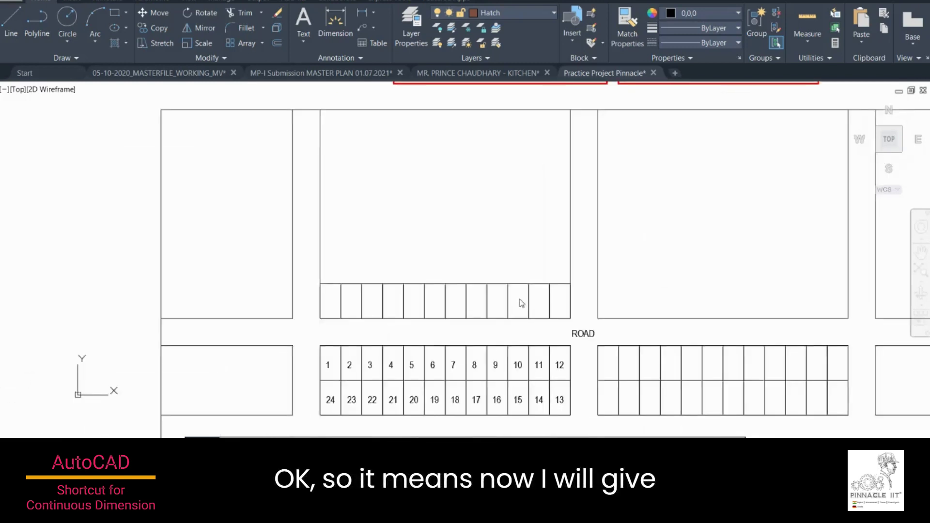
pyautogui.scroll(2, 356, 354)
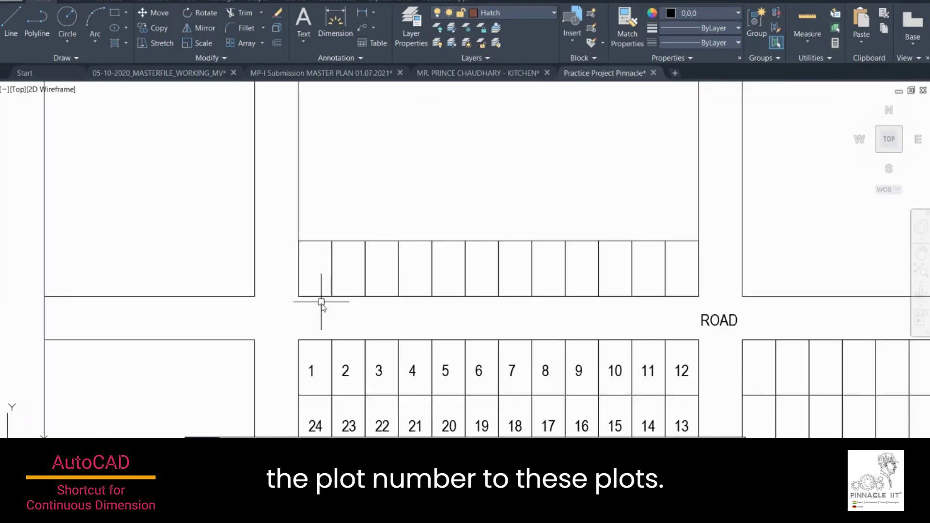
pyautogui.moveTo(442, 338); pyautogui.dragTo(446, 297, button='middle')
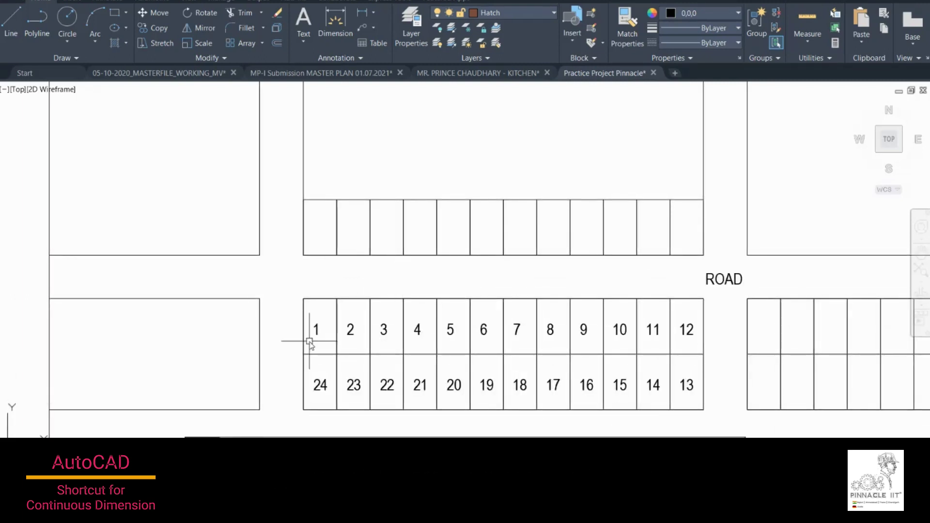
pyautogui.click(317, 332)
# Copy the 1 label from plot 1's corner into the first top-row plot.
pyautogui.write('co')
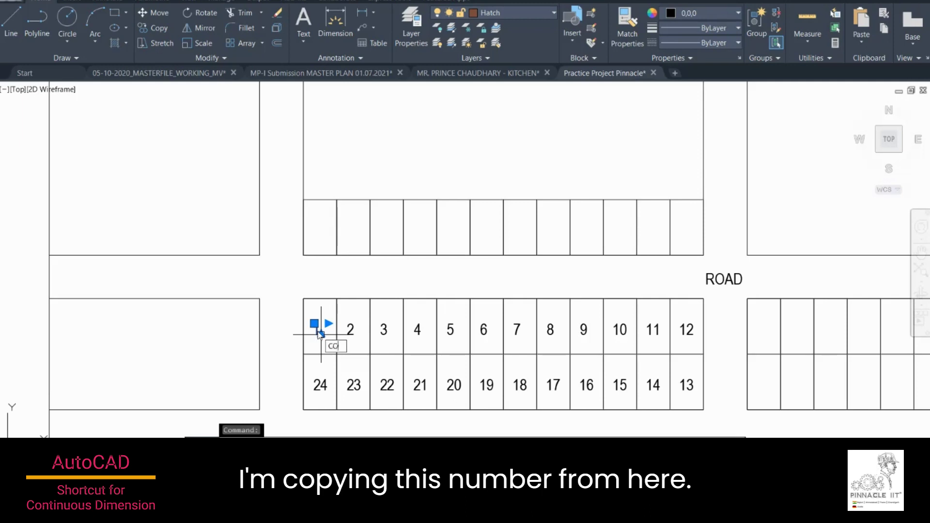
pyautogui.press('Return')
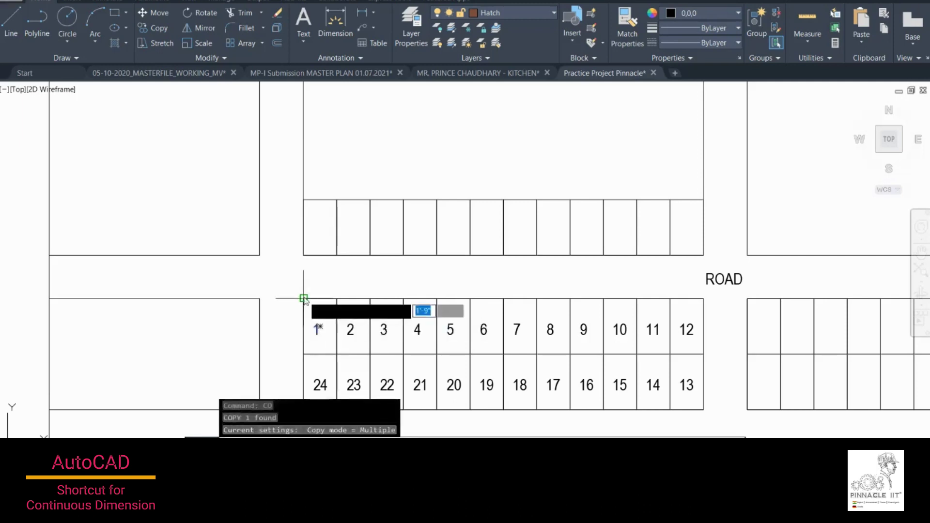
pyautogui.click(303, 299)
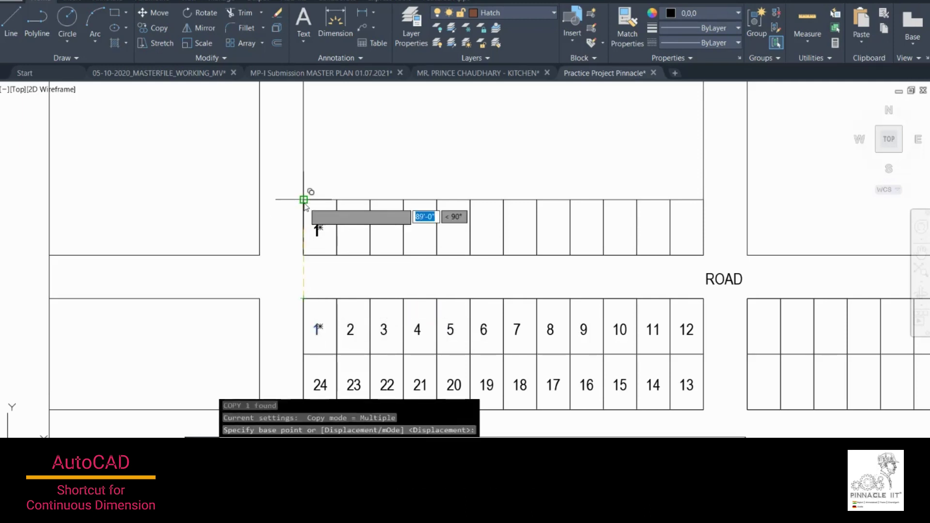
pyautogui.click(303, 200)
pyautogui.press('Escape')
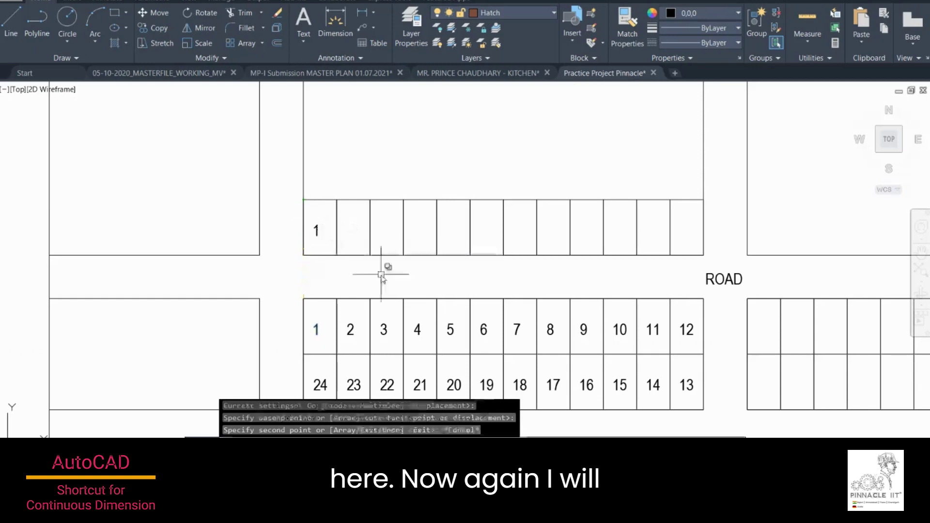
pyautogui.moveTo(380, 266); pyautogui.dragTo(322, 293, button='middle')
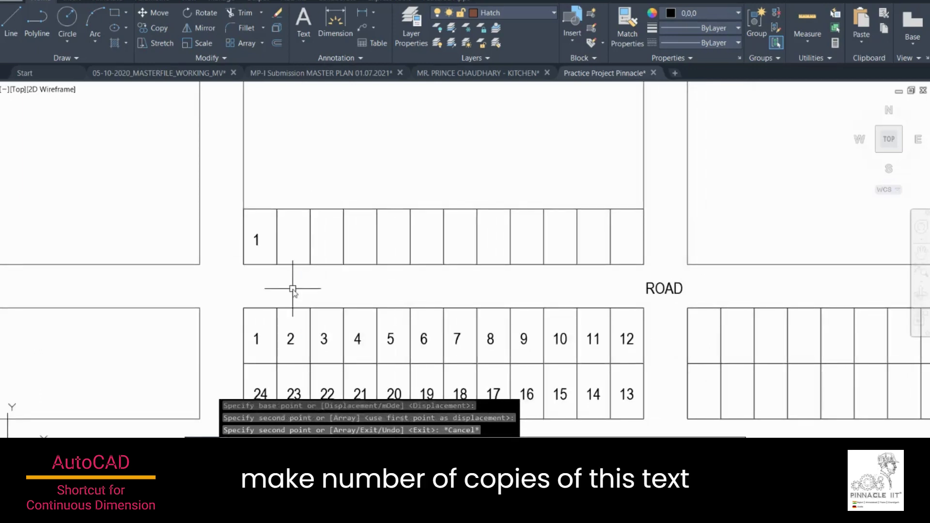
# Array-copy the top-left 1 label across all twelve upper-row plots, one plot width apart.
pyautogui.click(258, 243)
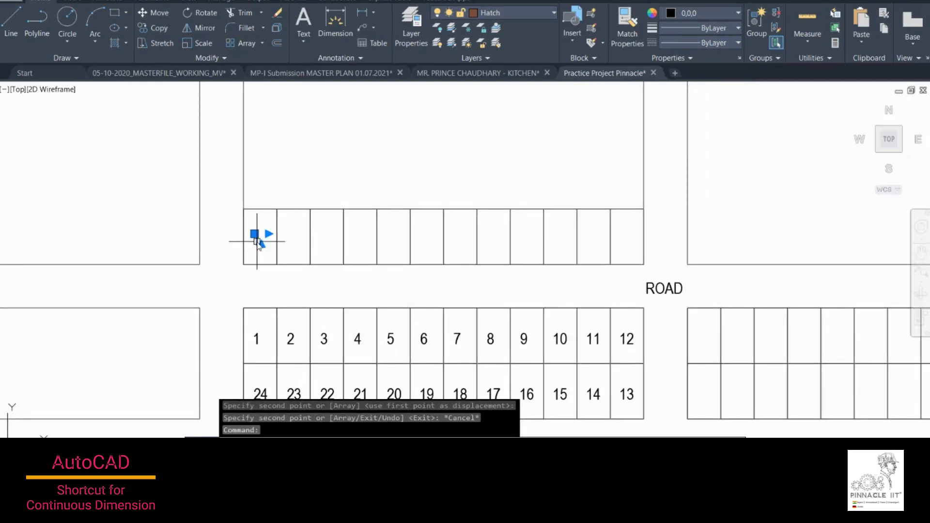
pyautogui.write('c')
pyautogui.press('Return')
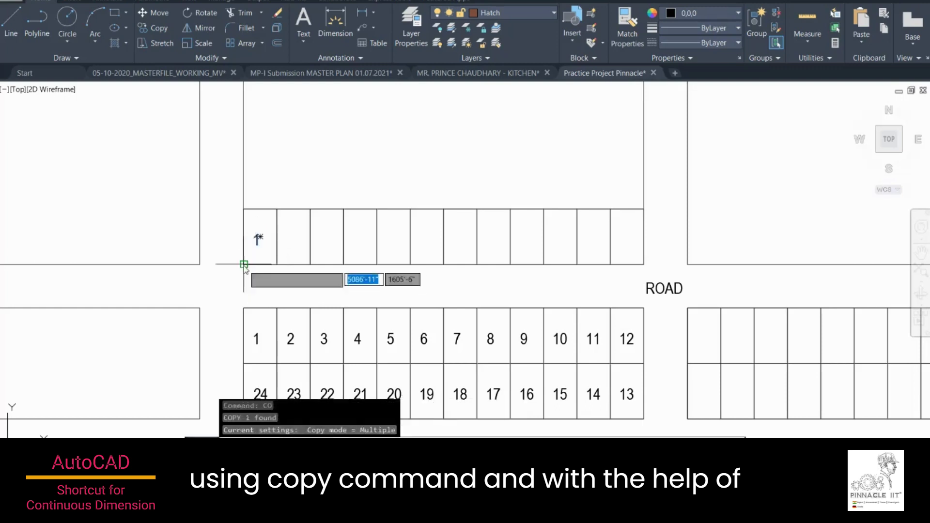
pyautogui.click(241, 272)
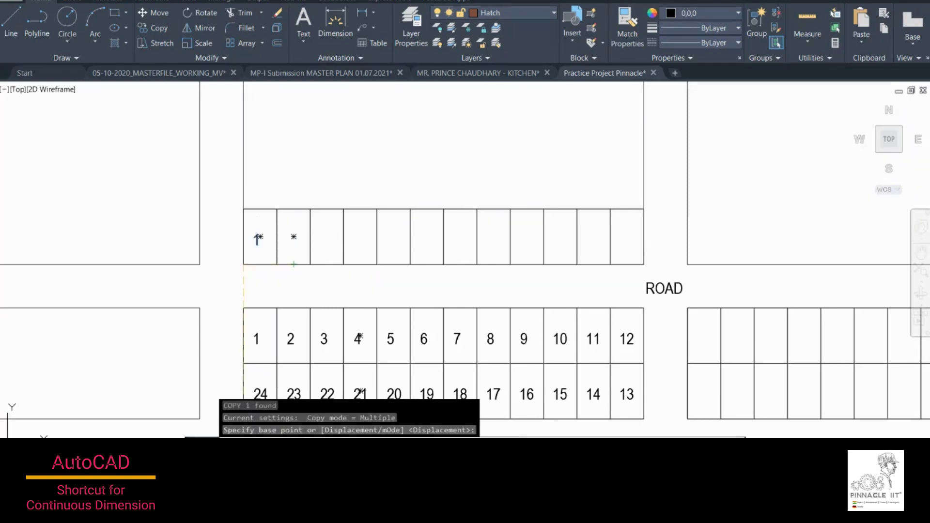
pyautogui.write('a')
pyautogui.press('Return')
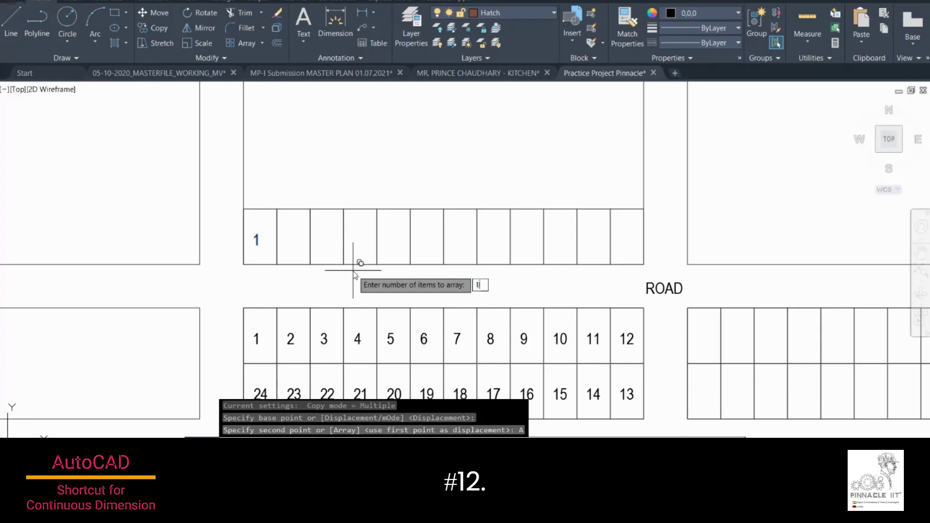
pyautogui.write('2')
pyautogui.press('Return')
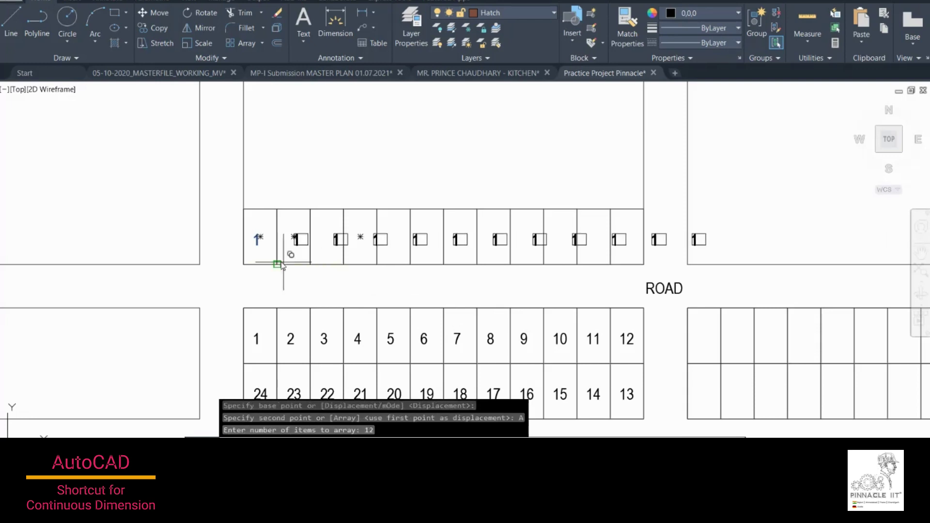
pyautogui.click(277, 264)
pyautogui.press('Escape')
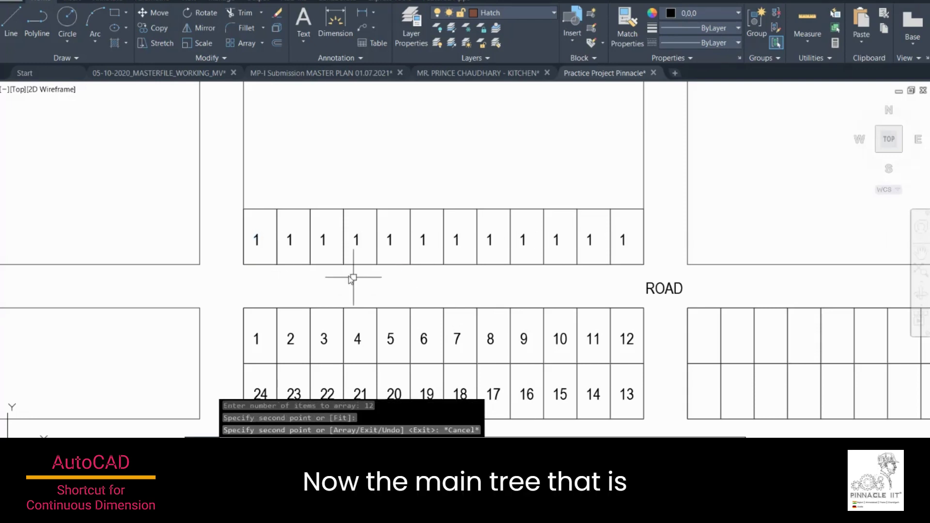
pyautogui.scroll(-2, 447, 176)
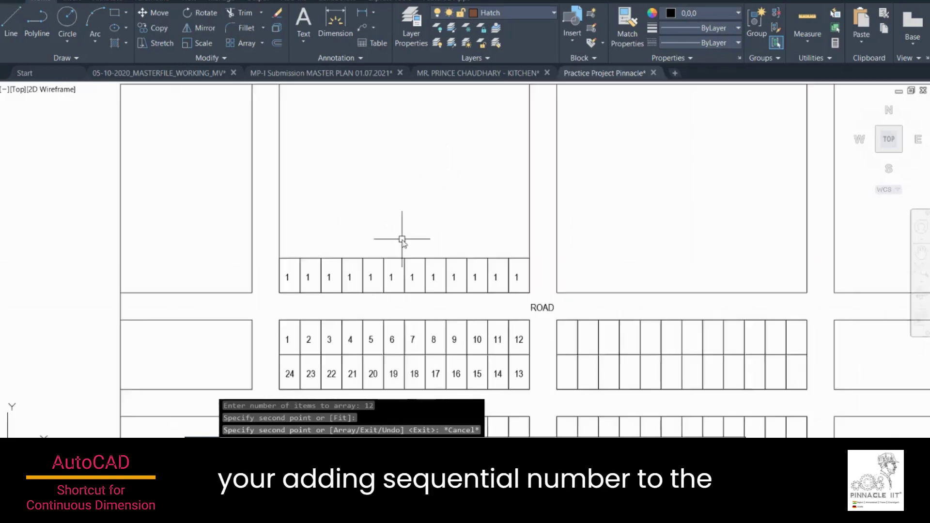
pyautogui.scroll(-3, 401, 239)
pyautogui.scroll(3, 441, 199)
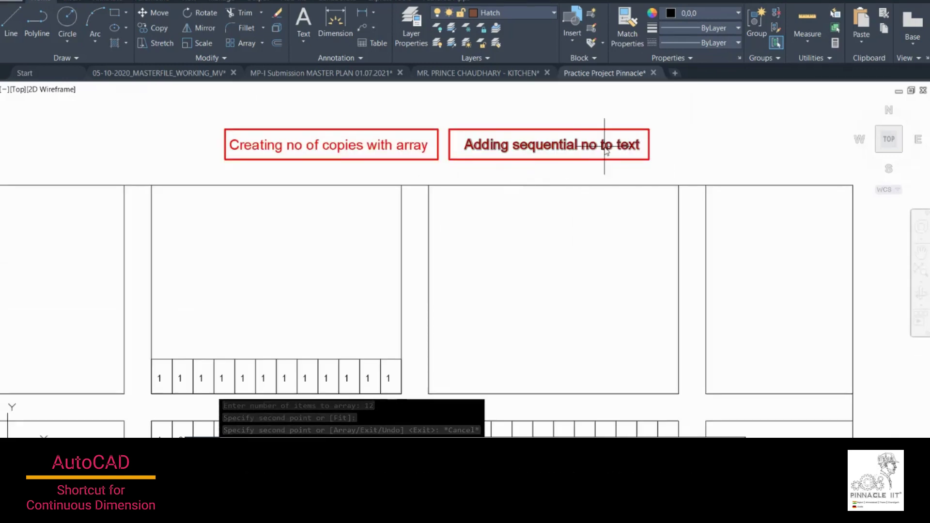
# Window-select the twelve 1 labels above the road and start TCOUNT.
pyautogui.moveTo(343, 316); pyautogui.dragTo(451, 220, button='middle')
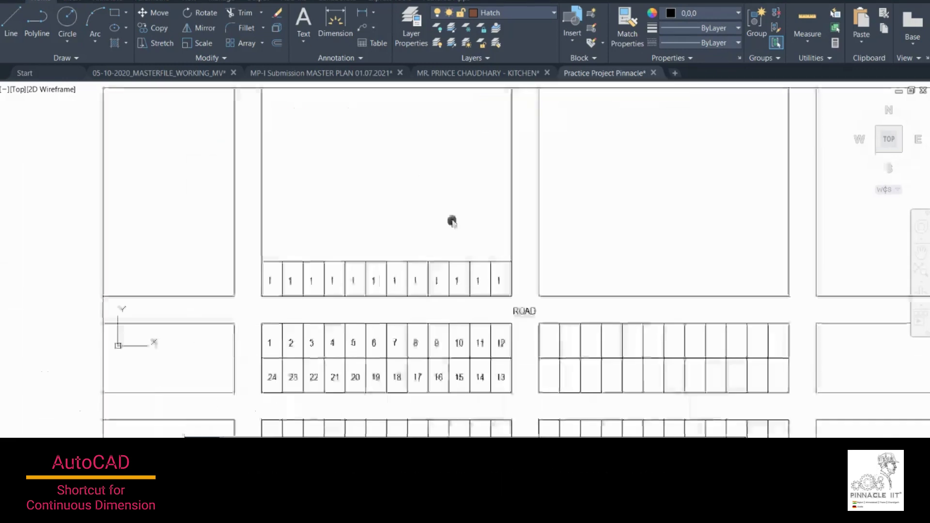
pyautogui.scroll(2, 360, 250)
pyautogui.moveTo(297, 312); pyautogui.dragTo(243, 292, button='middle')
pyautogui.click(125, 242)
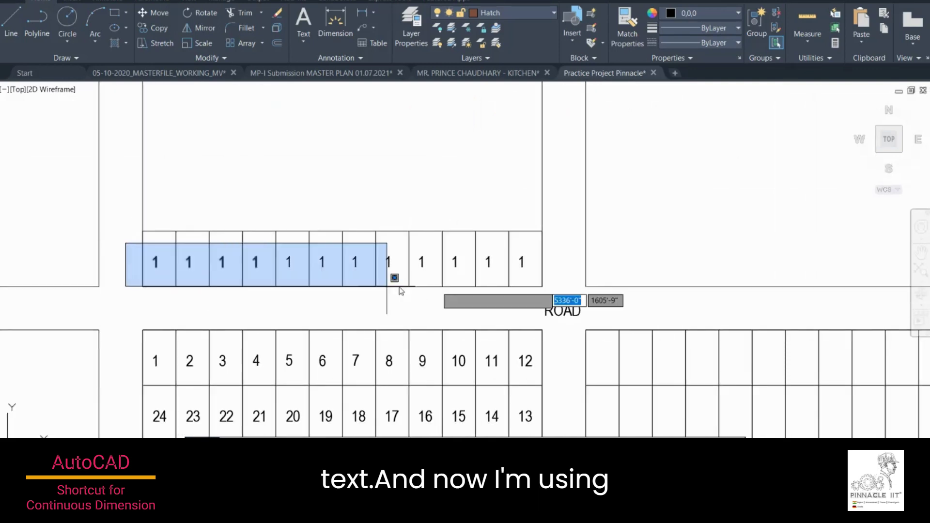
pyautogui.click(548, 276)
pyautogui.write('t')
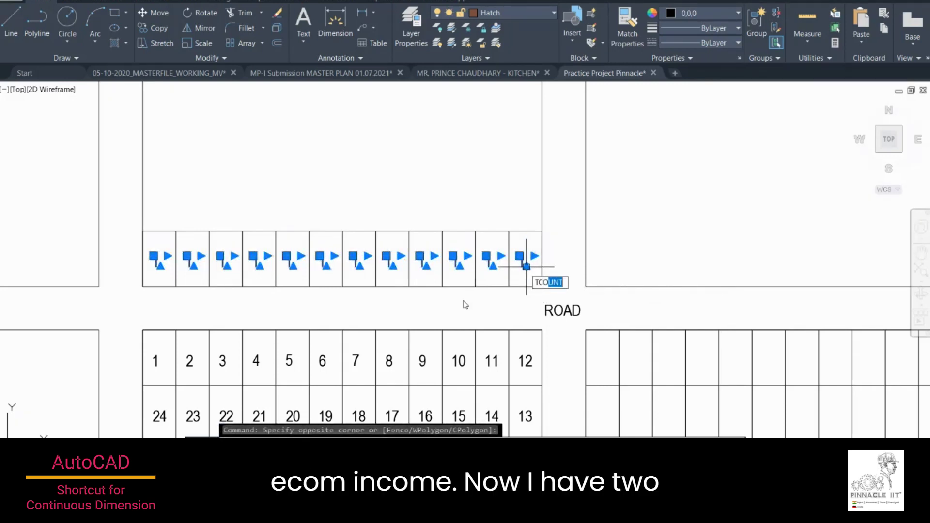
pyautogui.press('Return')
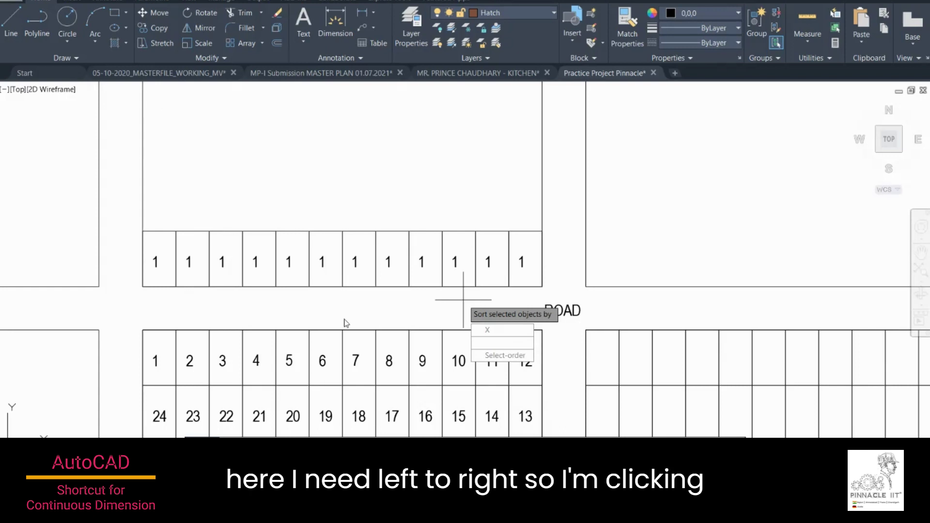
# Number the labels by X order, starting at 1 with increment 1, choosing Overwrite.
pyautogui.click(504, 330)
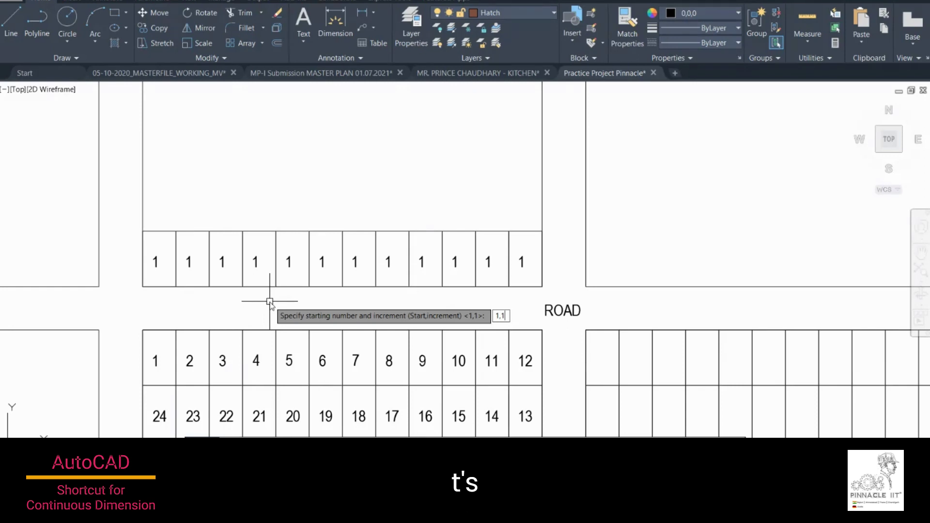
pyautogui.press('Return')
pyautogui.press('Down')
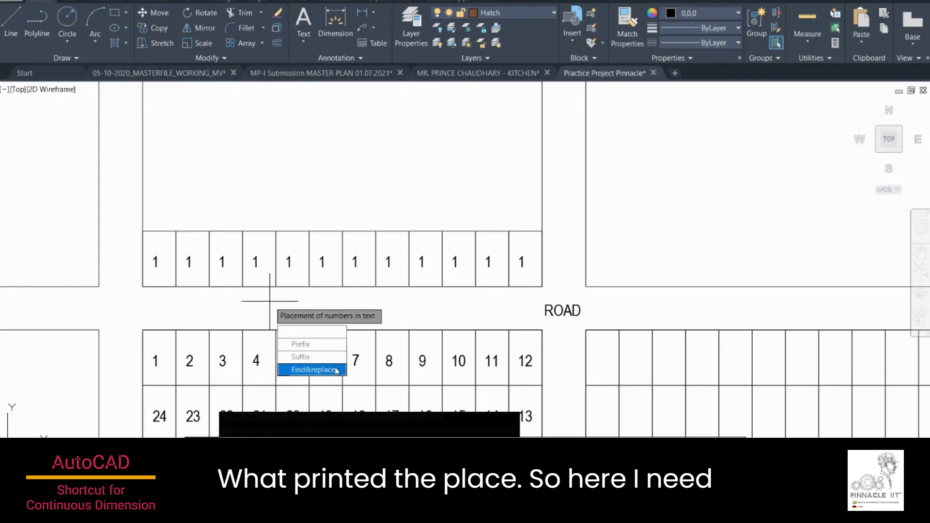
pyautogui.click(326, 333)
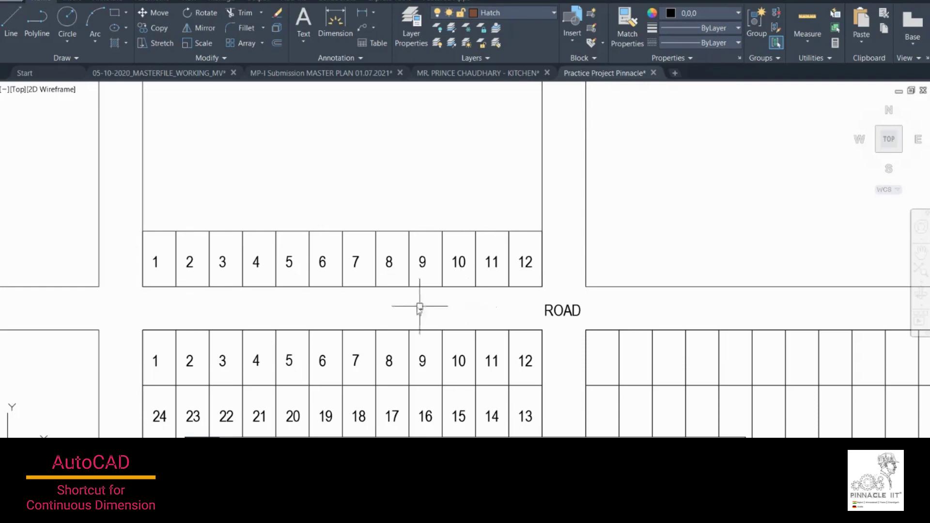
pyautogui.moveTo(214, 300); pyautogui.dragTo(222, 329, button='middle')
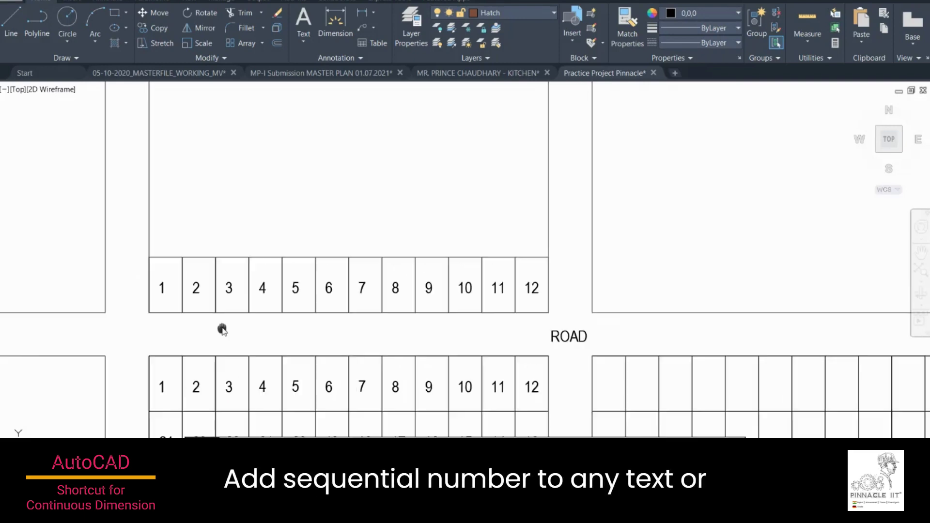
pyautogui.scroll(-2, 222, 329)
pyautogui.moveTo(369, 222); pyautogui.dragTo(351, 278, button='middle')
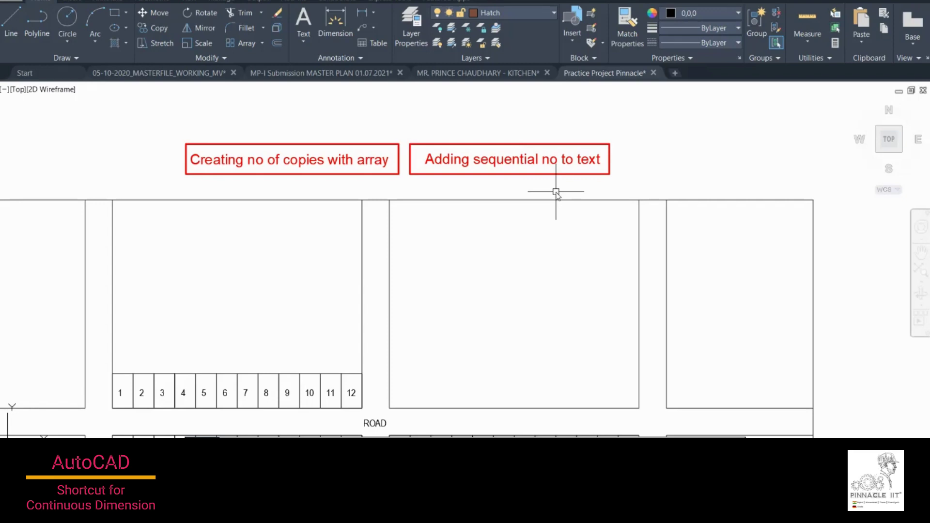
pyautogui.moveTo(436, 273); pyautogui.dragTo(489, 201, button='middle')
pyautogui.scroll(2, 176, 310)
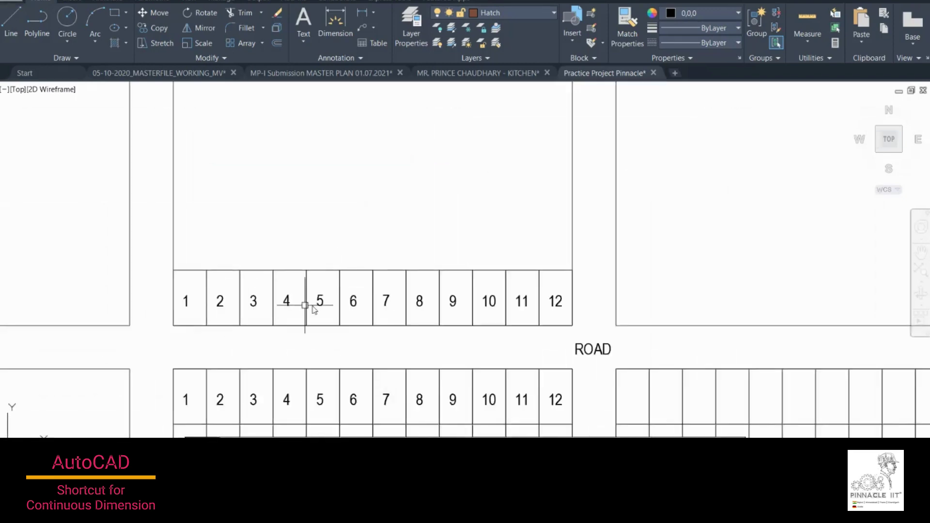